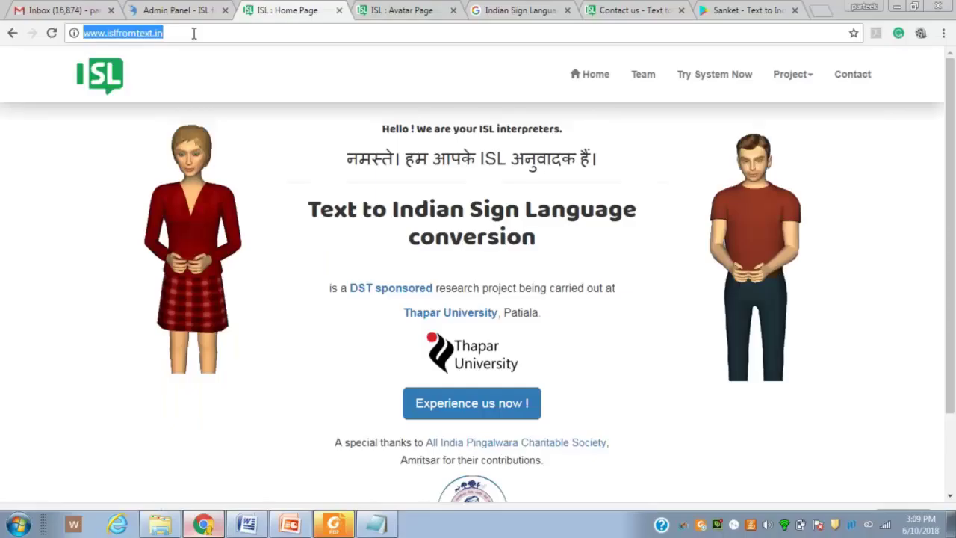
# Step: Open the avatar page and switch between the English to ISL and Hindi to ISL tabs, ending on English
pyautogui.click(478, 422)
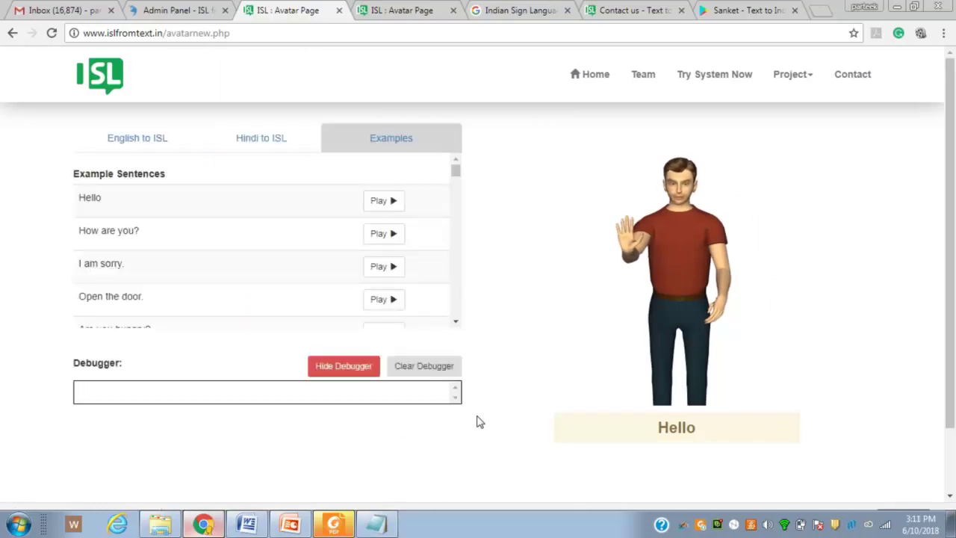
pyautogui.click(142, 143)
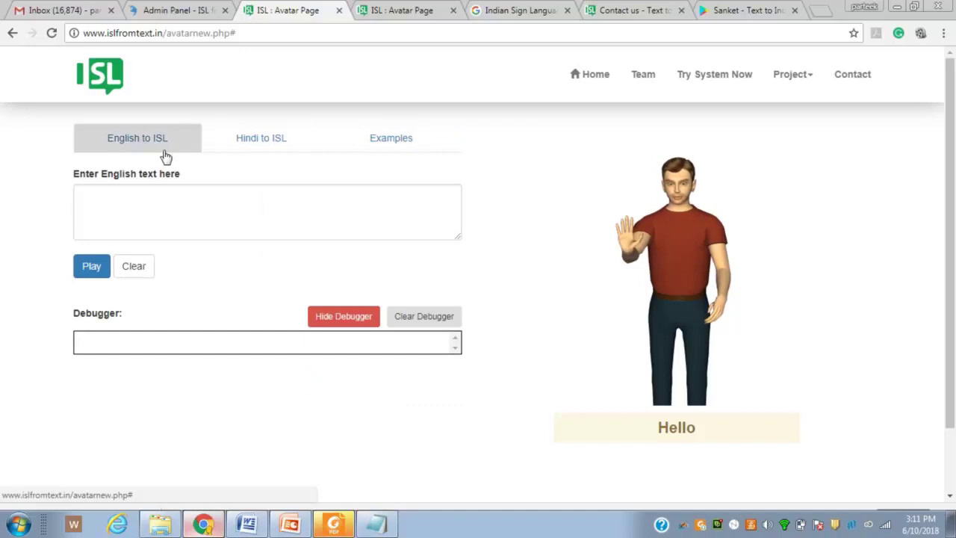
pyautogui.click(261, 150)
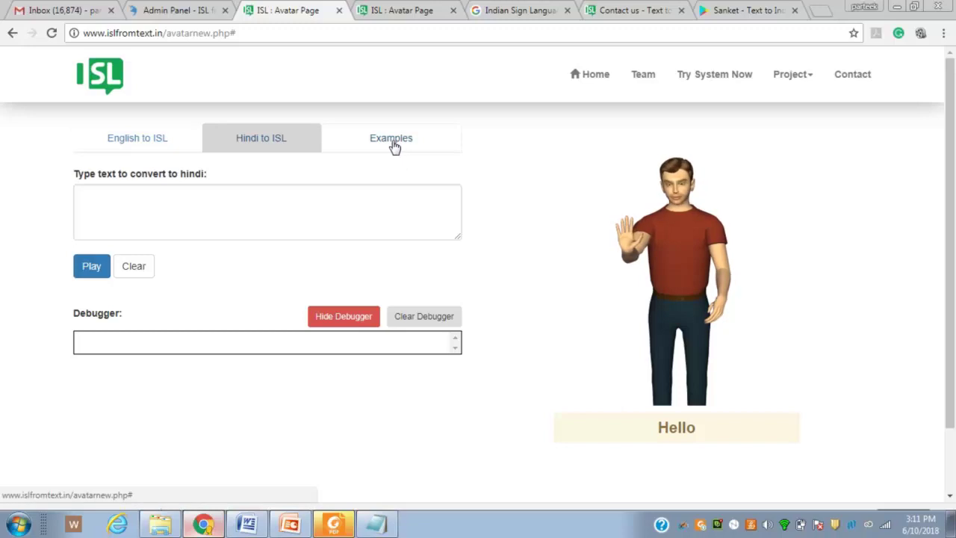
pyautogui.click(150, 149)
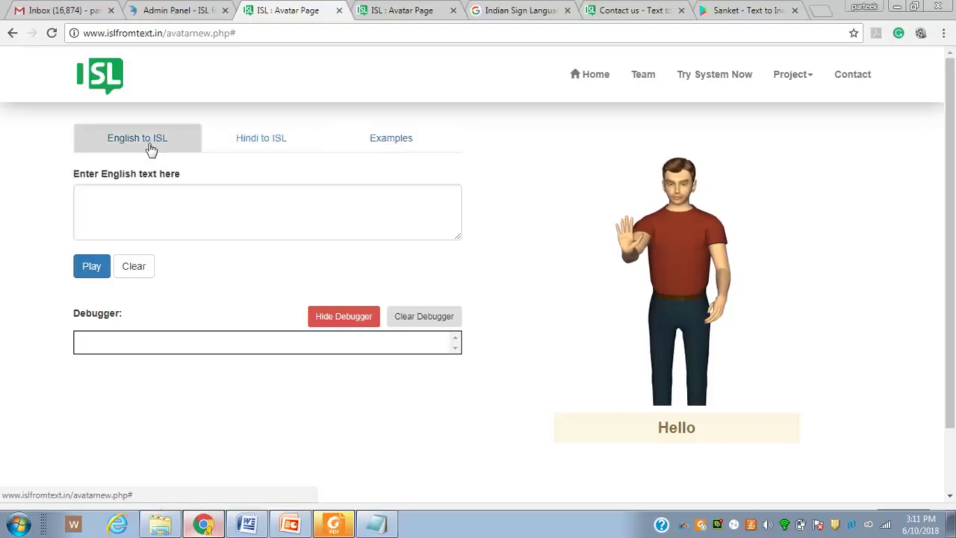
# Step: Have the avatar sign 'He is reading', replaying the sentence several times
pyautogui.click(148, 207)
pyautogui.write('He is reading')
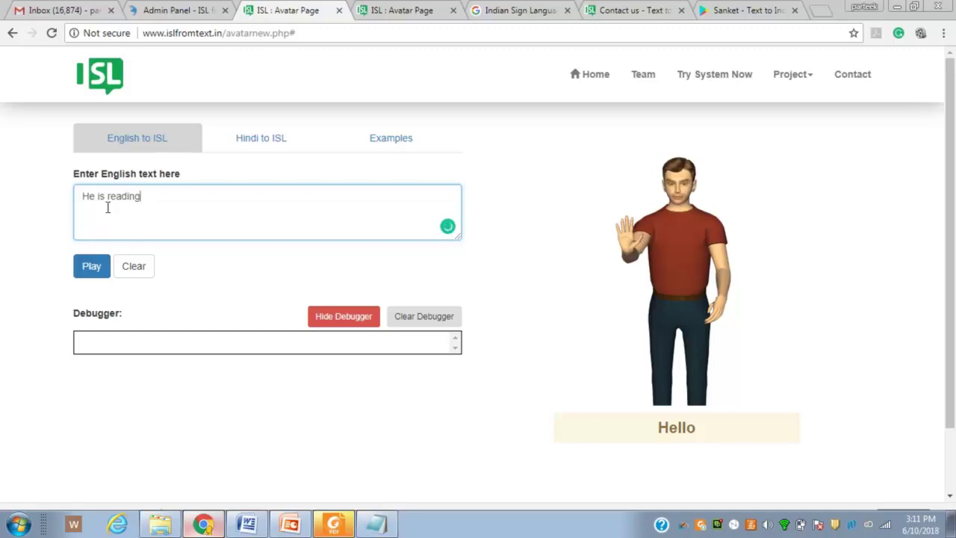
pyautogui.click(91, 278)
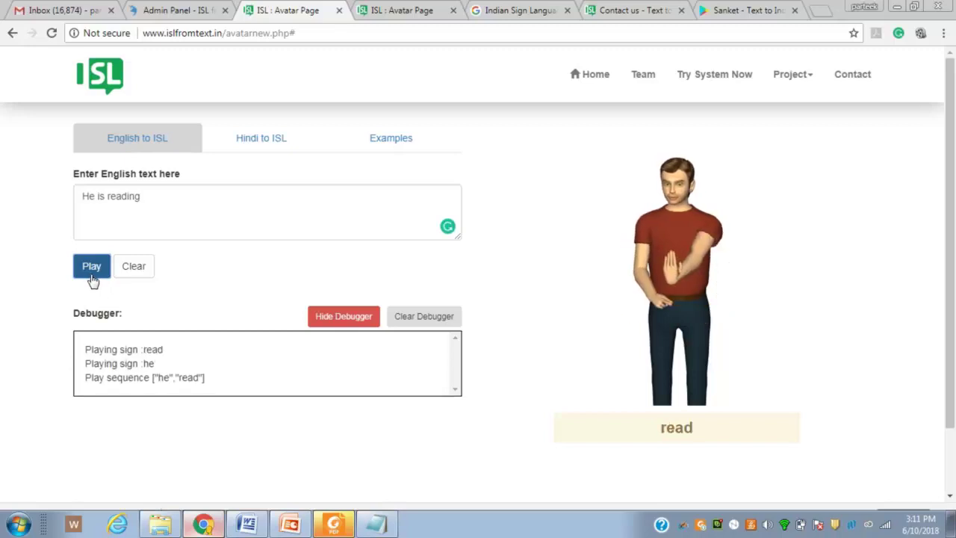
pyautogui.click(92, 279)
pyautogui.click(86, 280)
pyautogui.click(86, 280)
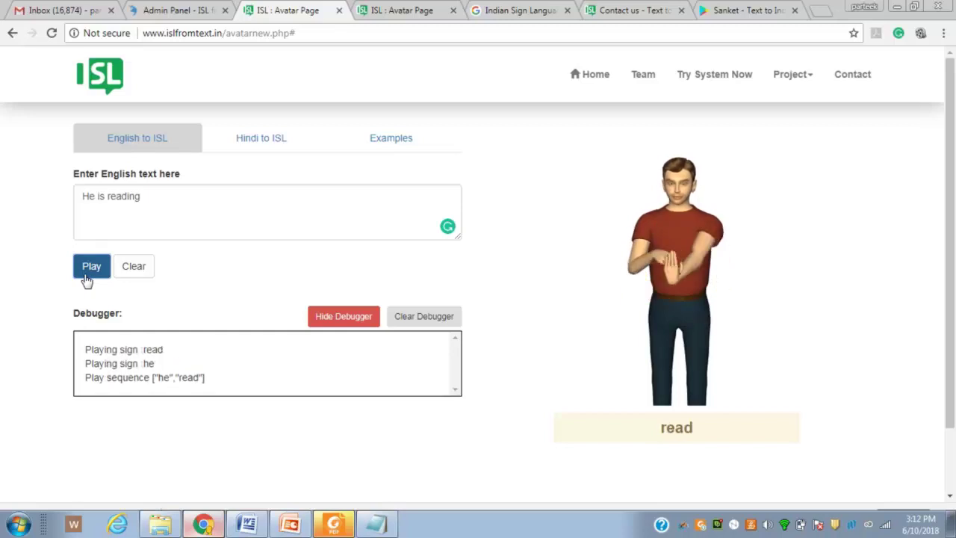
# Step: Show the example sentences and play the 'Hello' and 'I am sorry.' examples
pyautogui.click(365, 148)
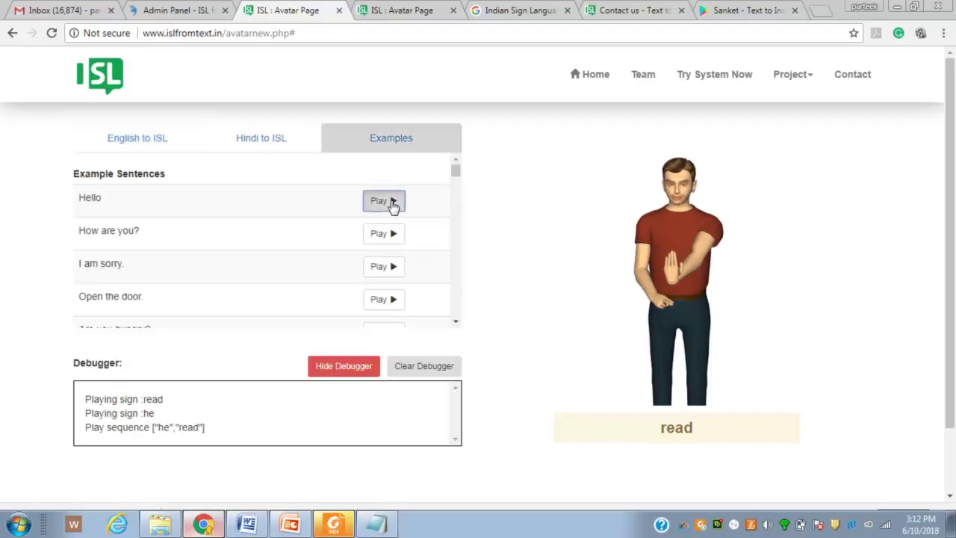
pyautogui.click(392, 200)
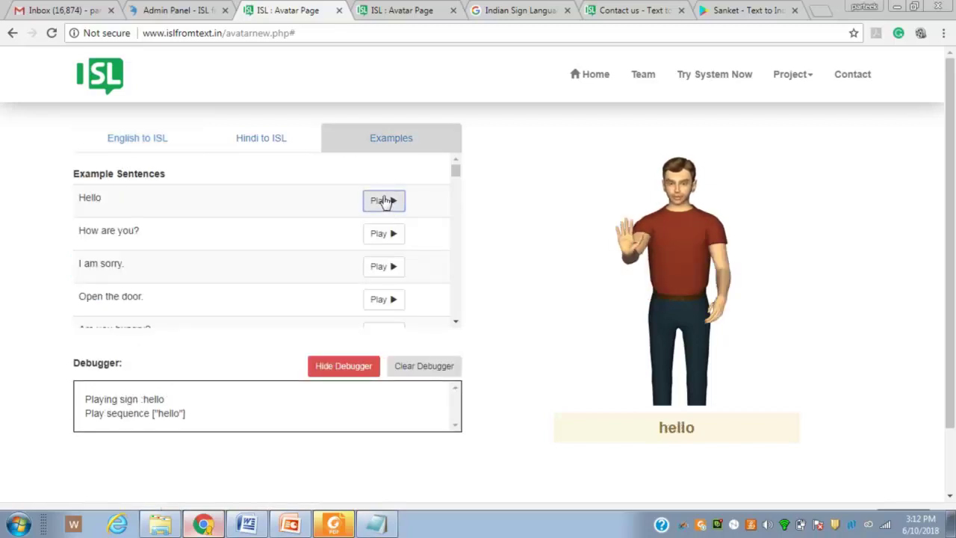
pyautogui.click(393, 273)
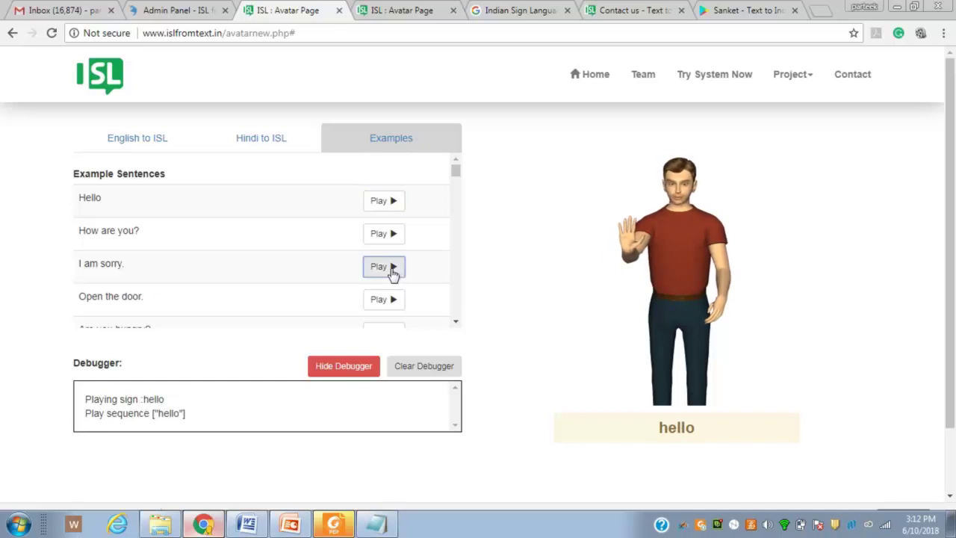
pyautogui.click(391, 271)
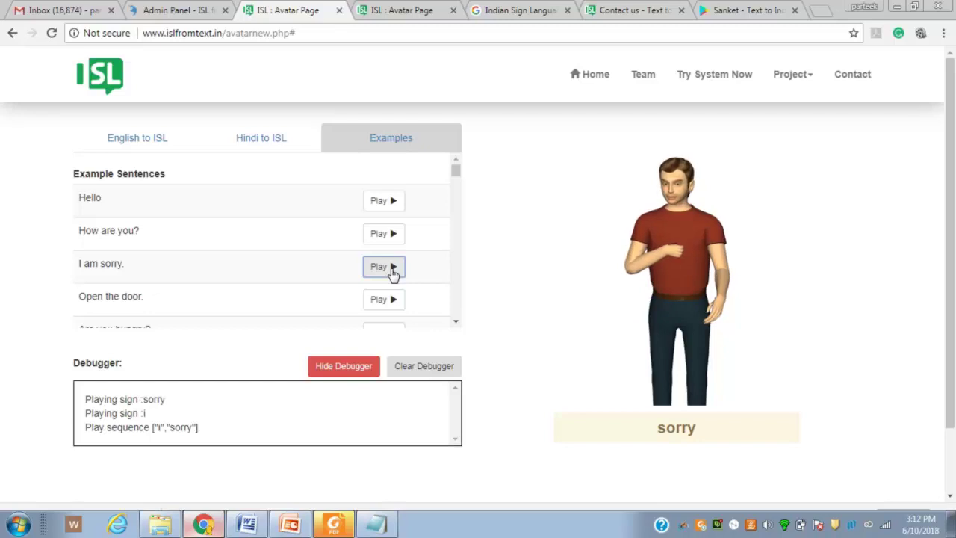
pyautogui.click(393, 273)
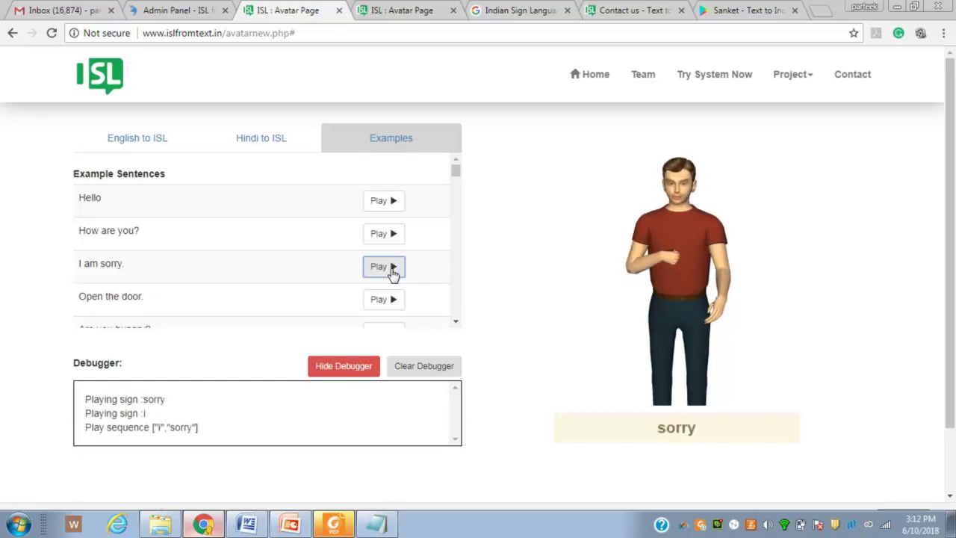
# Step: Play the 'I am a clerk.' example and replay it twice
pyautogui.scroll(-1, 395, 314)
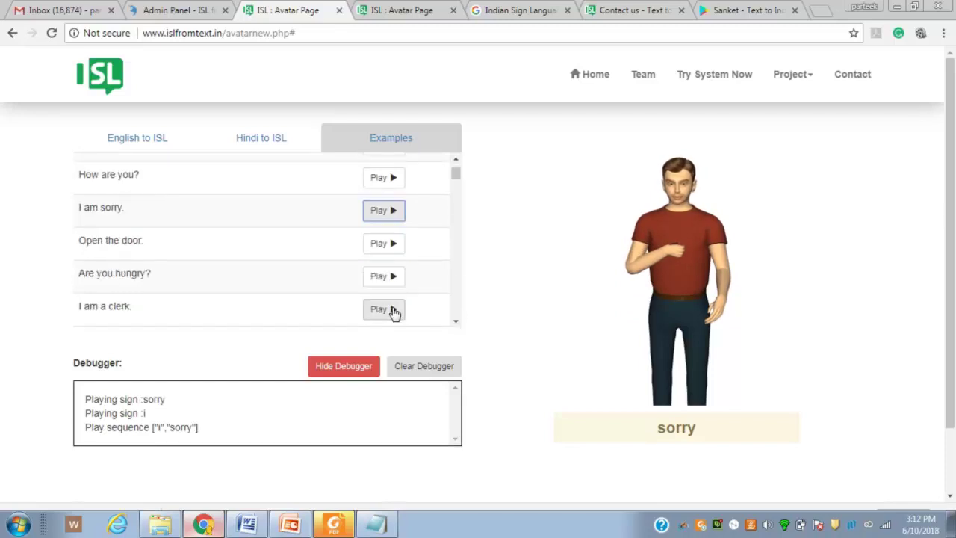
pyautogui.click(394, 313)
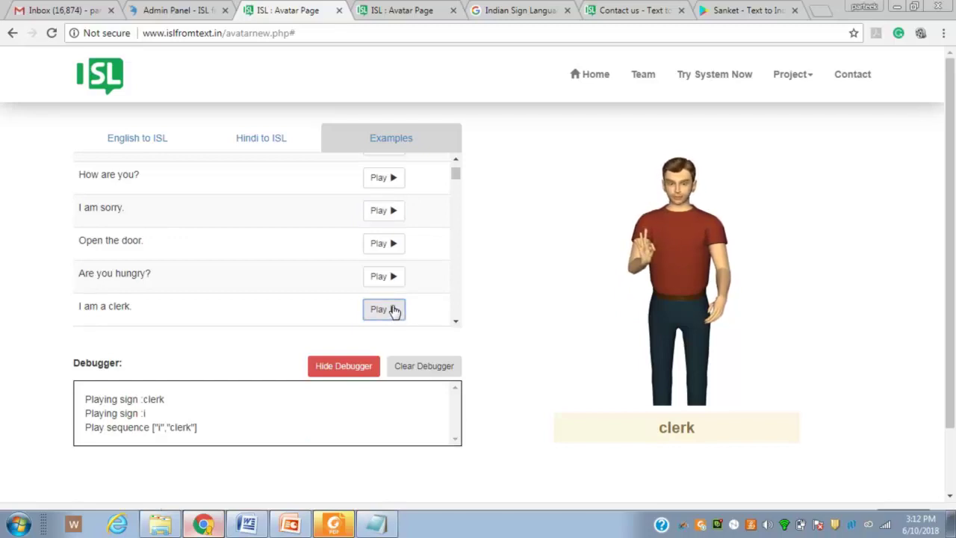
pyautogui.click(394, 312)
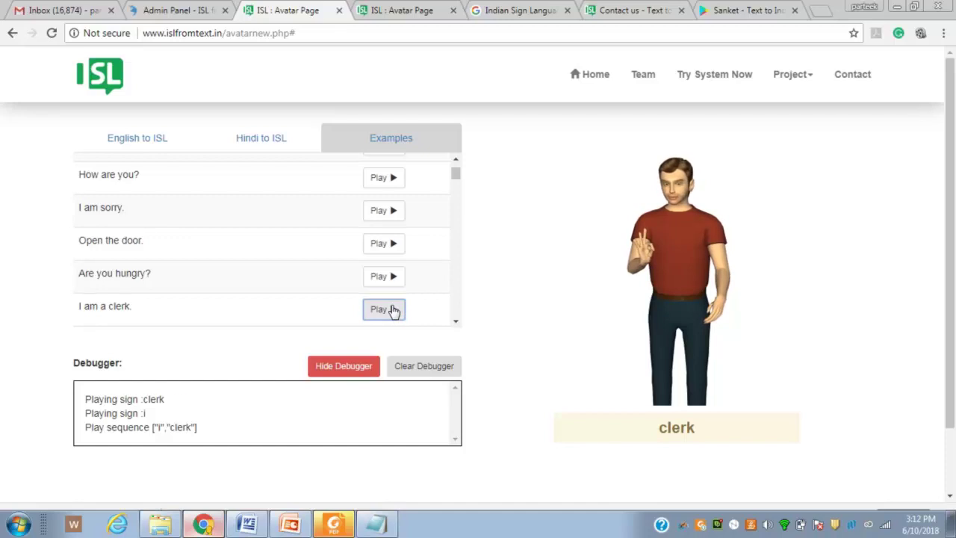
pyautogui.click(394, 312)
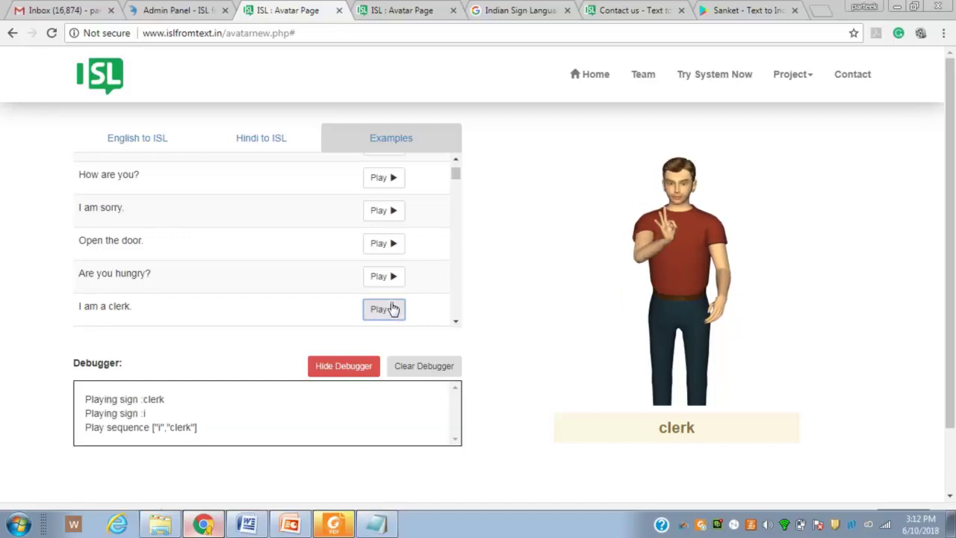
# Step: Play 'There are two books in my bag.' and 'Where is your home?', replaying each
pyautogui.scroll(-5, 391, 309)
pyautogui.click(382, 231)
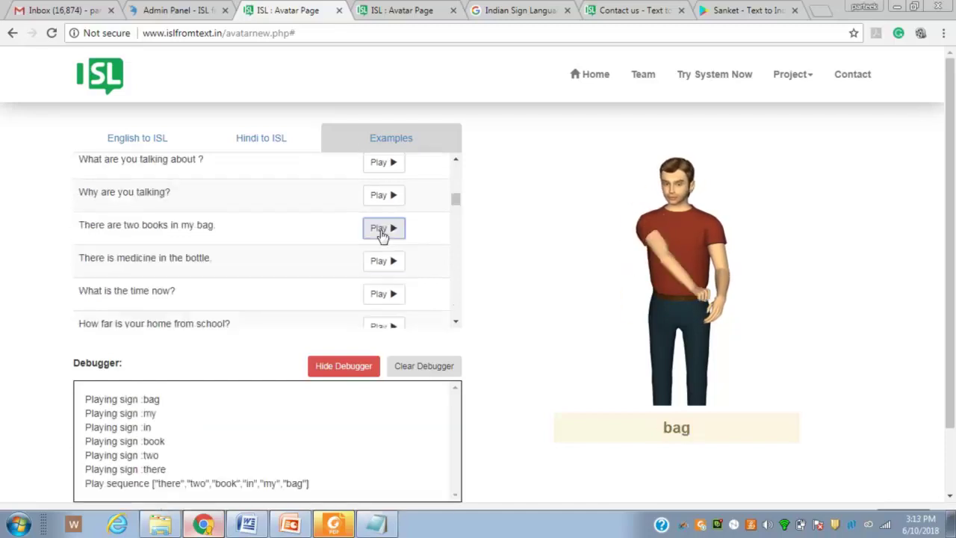
pyautogui.click(383, 231)
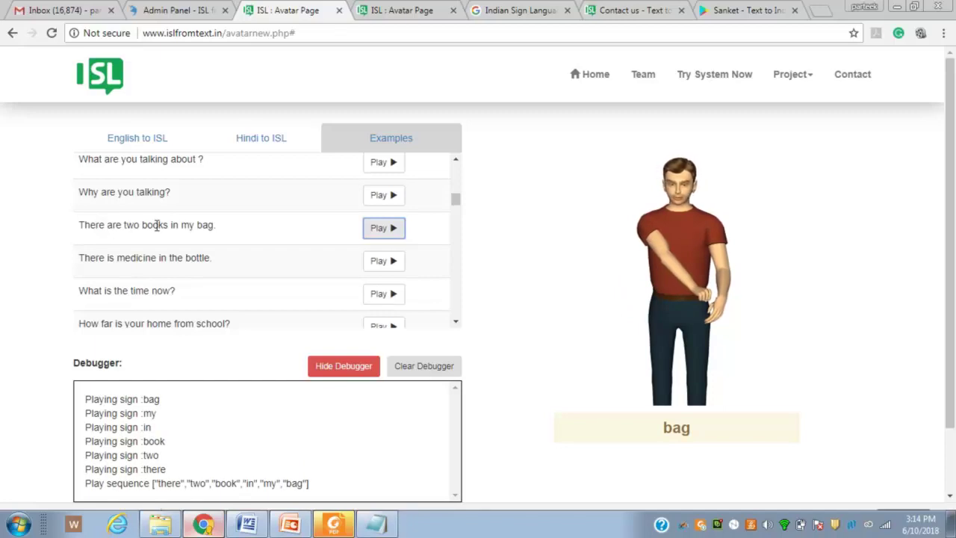
pyautogui.click(396, 237)
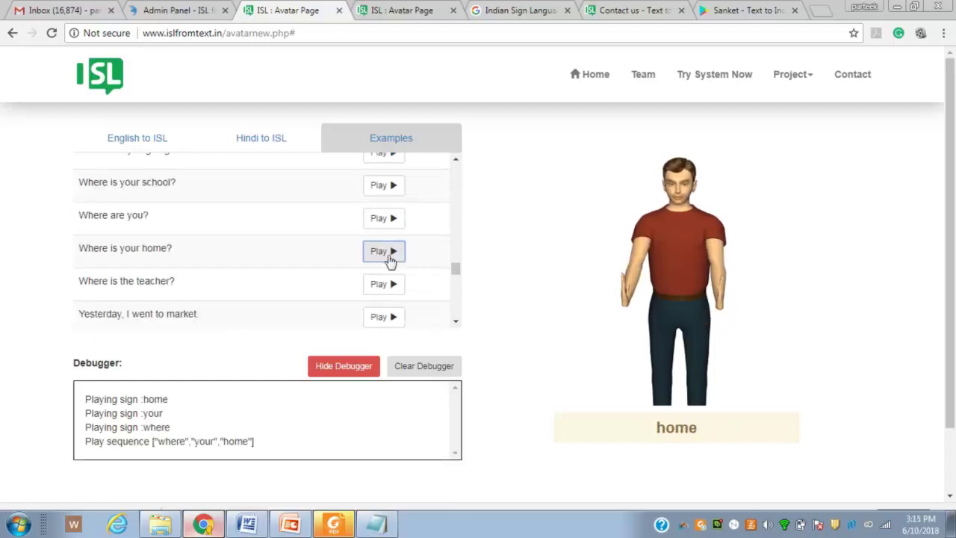
pyautogui.click(390, 259)
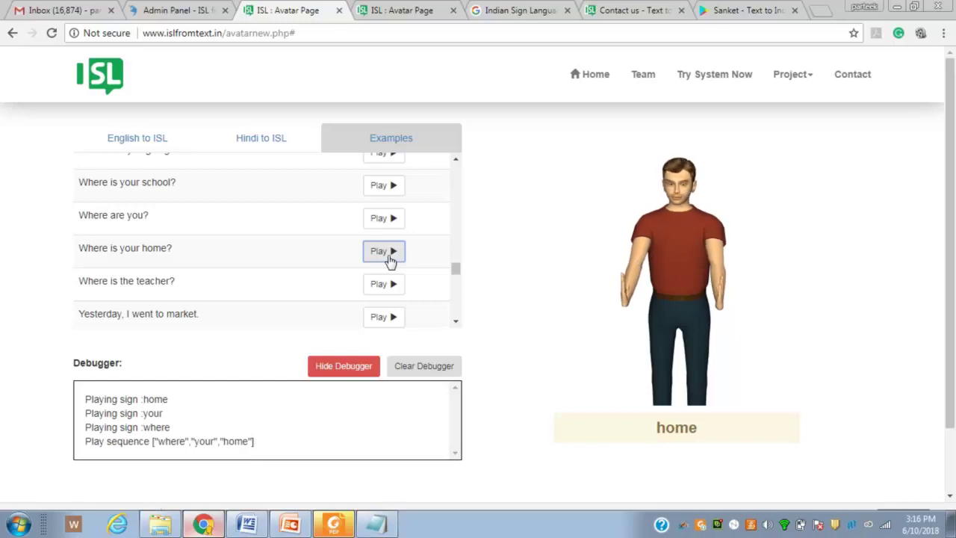
pyautogui.click(384, 251)
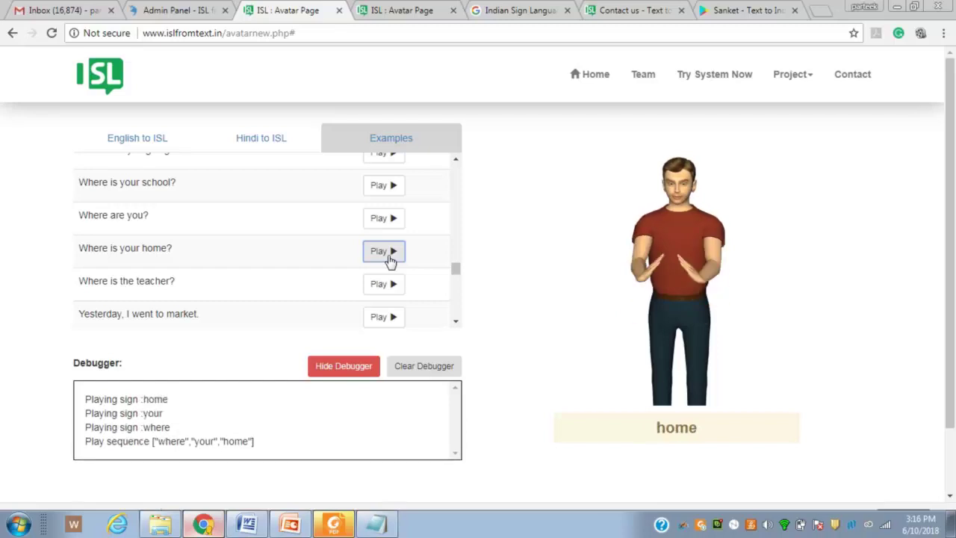
# Step: Play the 'Open the book.', 'I like scooter.' and 'I like Aeroplane.' examples
pyautogui.scroll(-5, 384, 246)
pyautogui.click(377, 231)
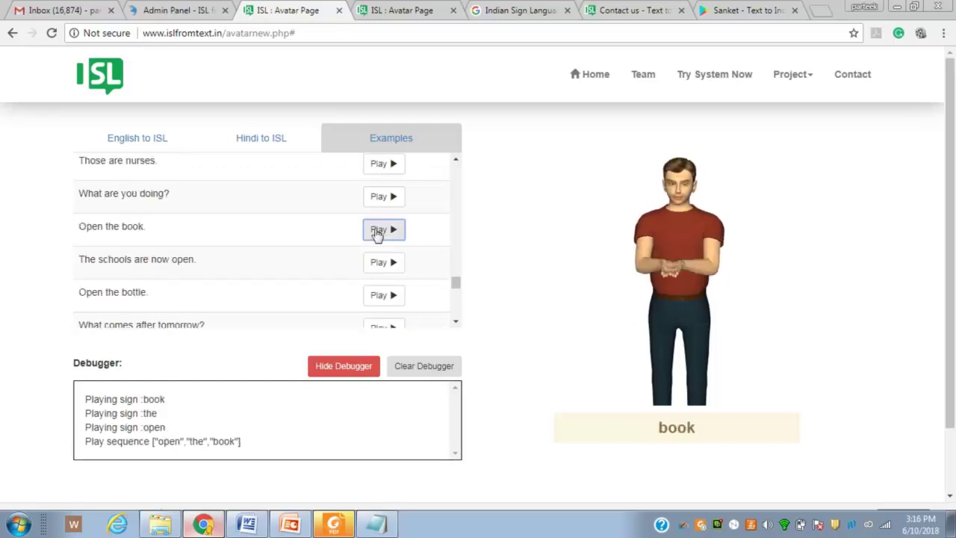
pyautogui.click(378, 232)
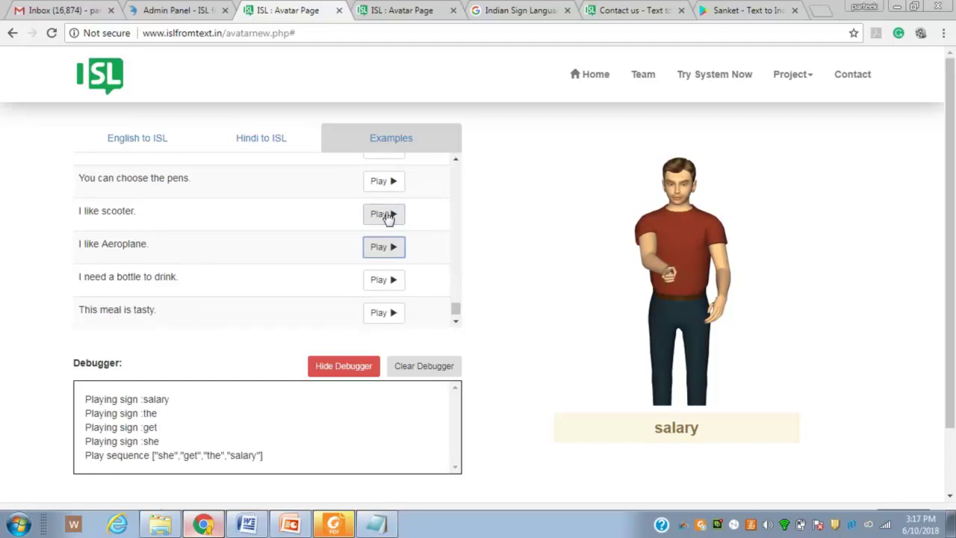
pyautogui.click(387, 217)
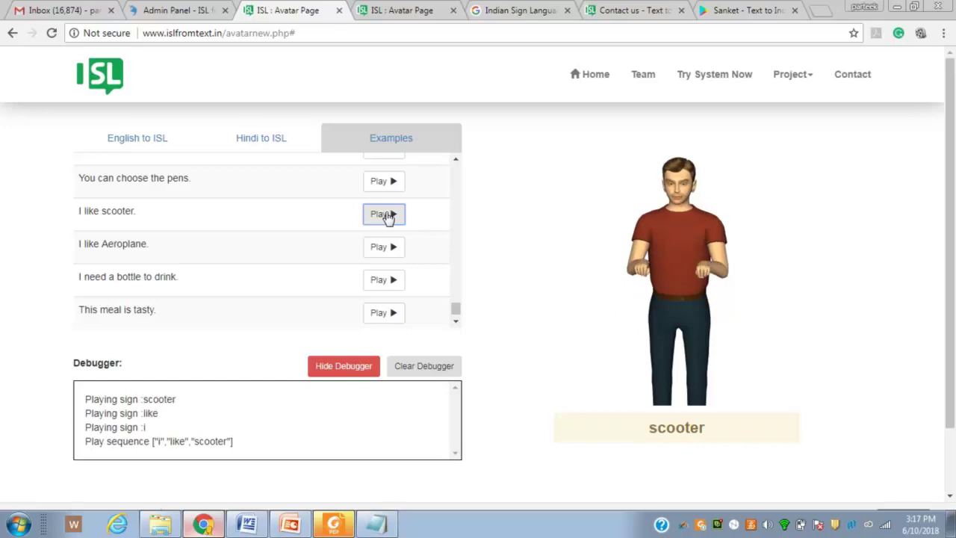
pyautogui.click(387, 217)
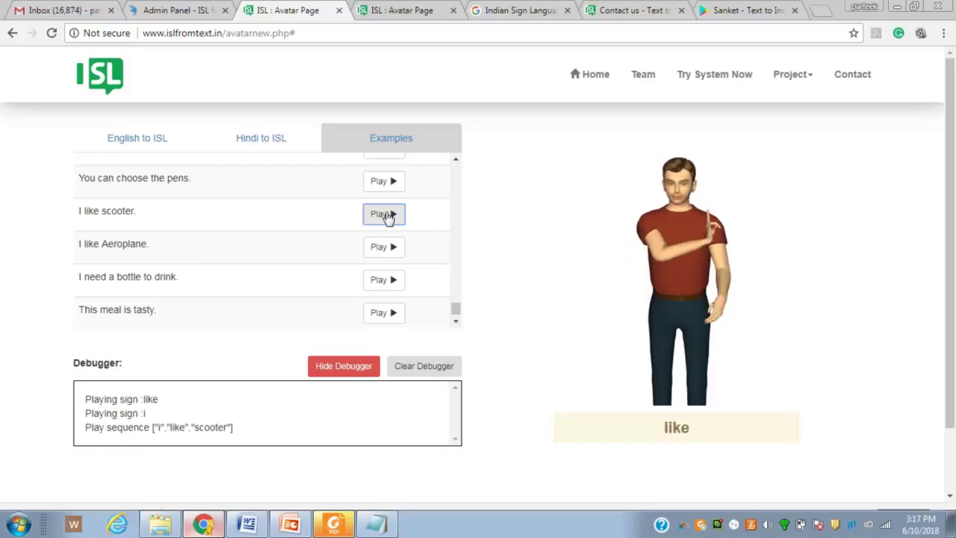
pyautogui.click(383, 254)
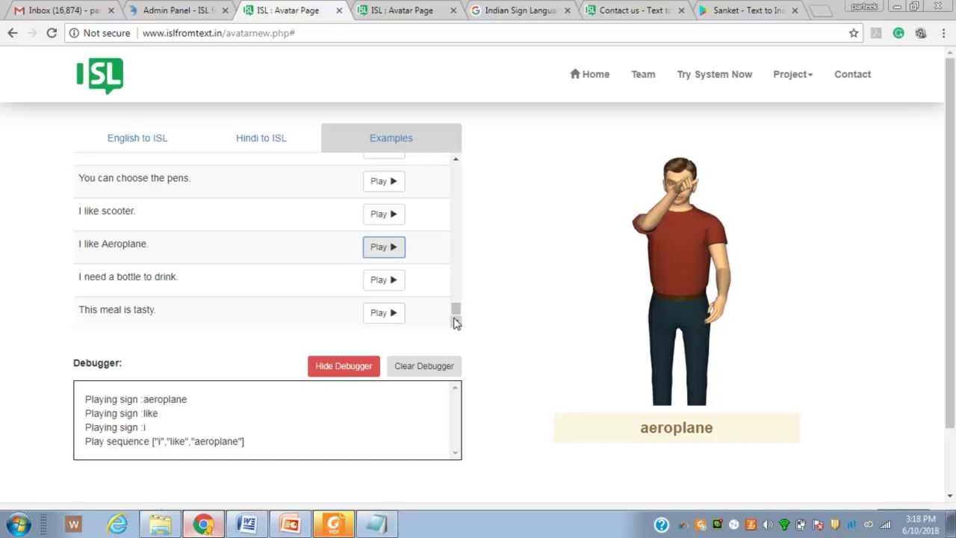
# Step: Log in to the admin panel and scroll through the Database Stats page
pyautogui.click(181, 9)
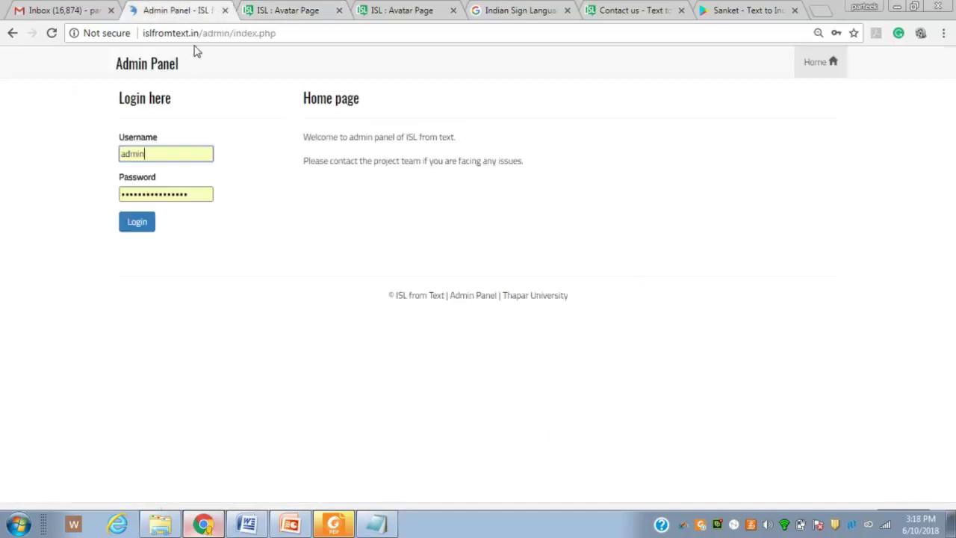
pyautogui.click(149, 227)
pyautogui.click(149, 227)
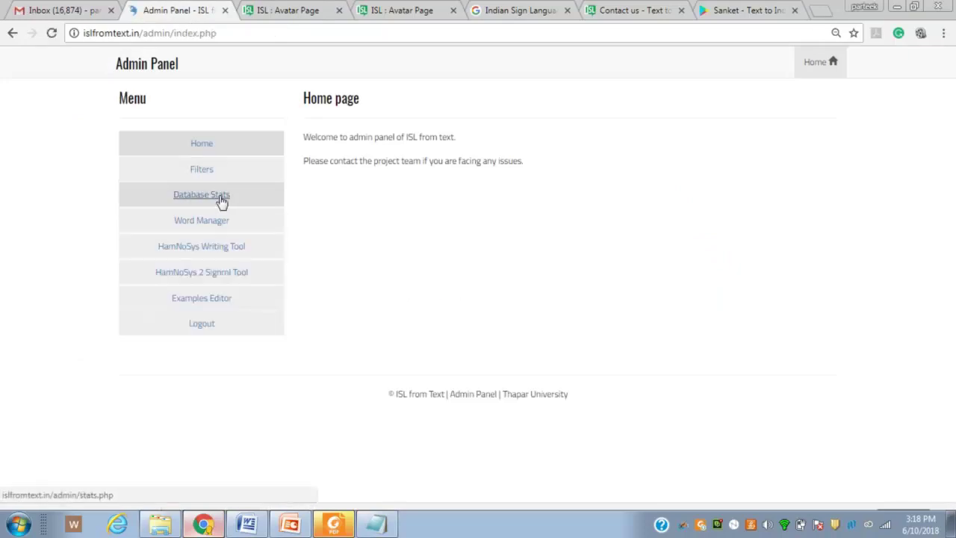
pyautogui.click(222, 198)
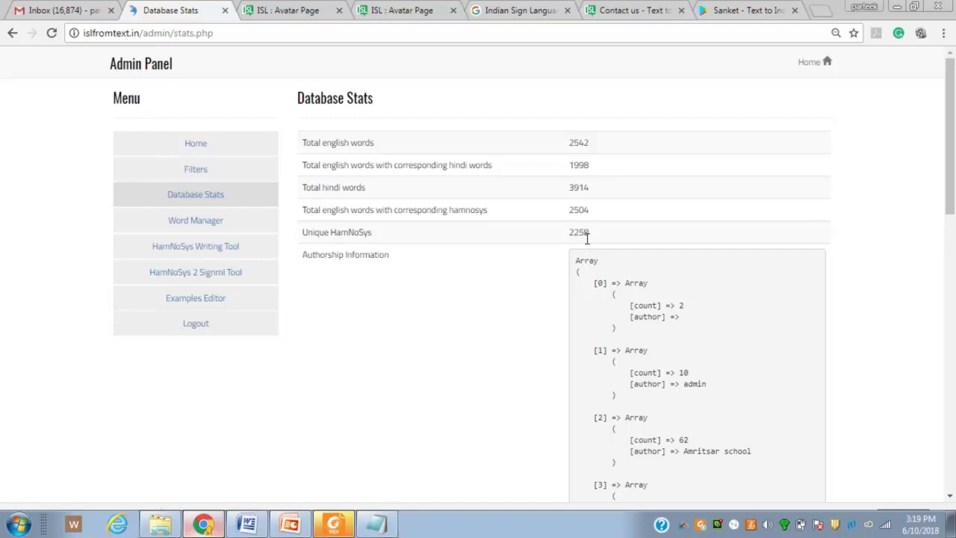
pyautogui.moveTo(950, 187); pyautogui.dragTo(953, 340)
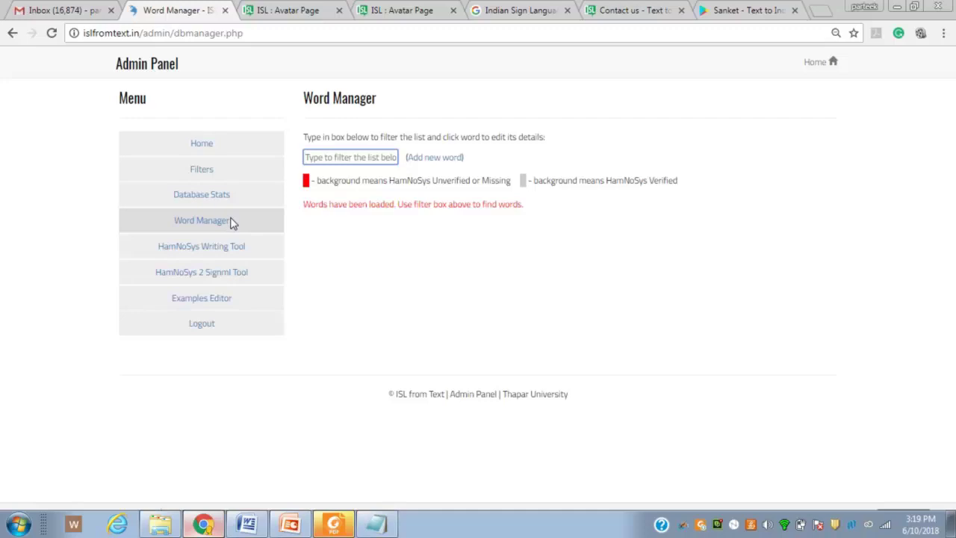
# Step: Filter the Word Manager by 'b', open the word 'bag', and select its HamNoSys string
pyautogui.write('b')
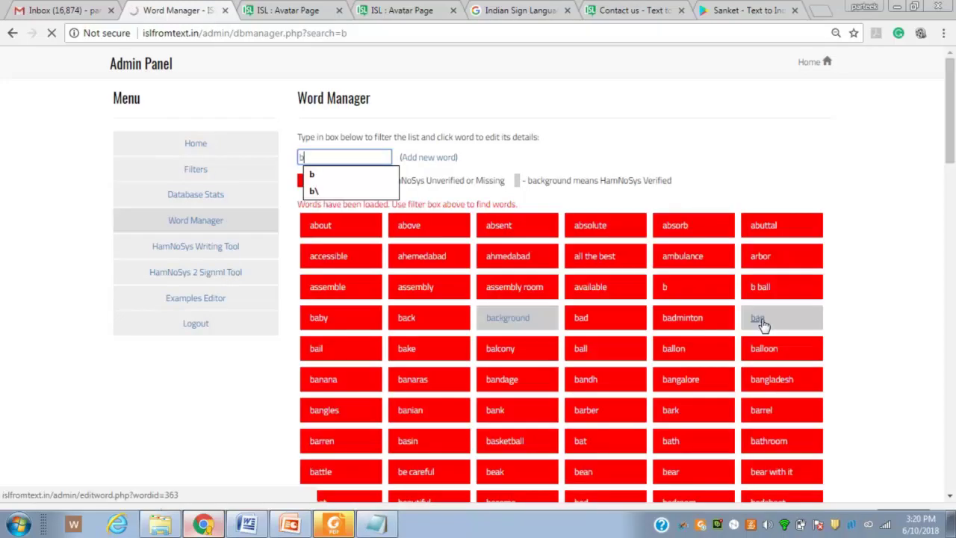
pyautogui.click(762, 322)
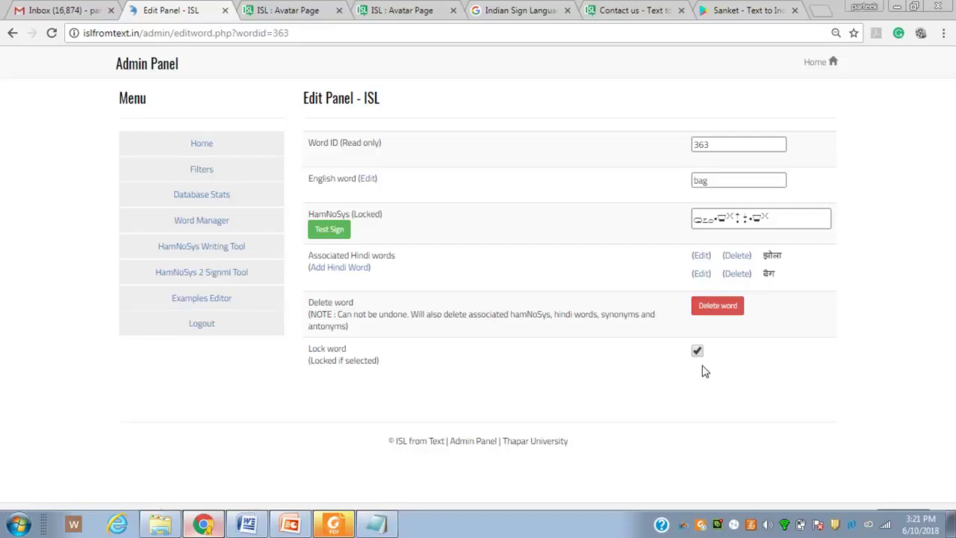
pyautogui.press('Tab')
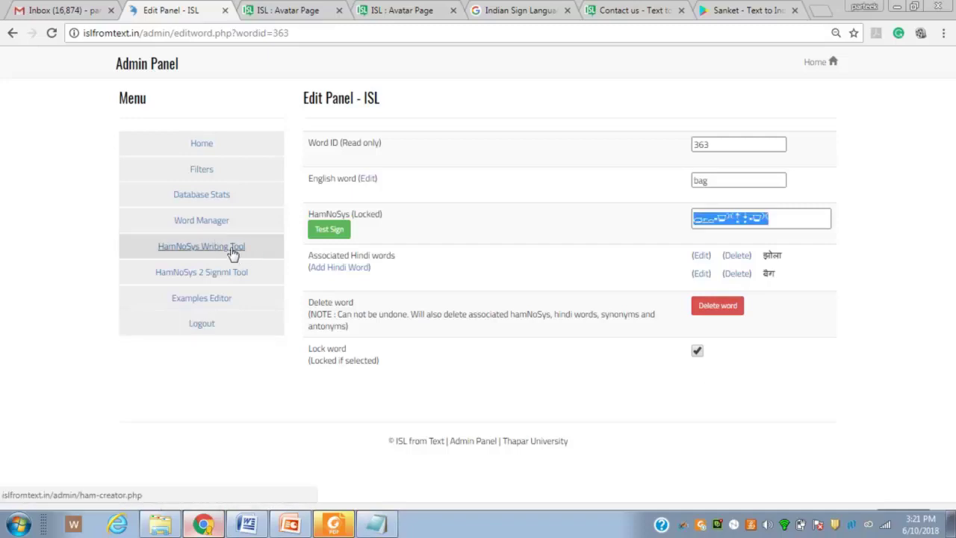
# Step: Browse the HamNoSys Writing Tool's Handshape, Orientation, Location, Movement and Two-handed symbol tabs
pyautogui.click(233, 253)
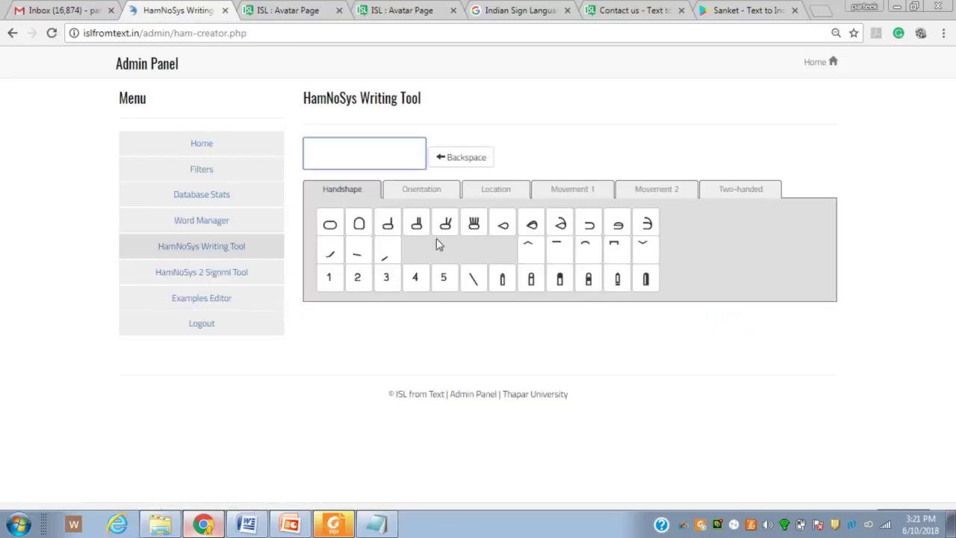
pyautogui.click(440, 191)
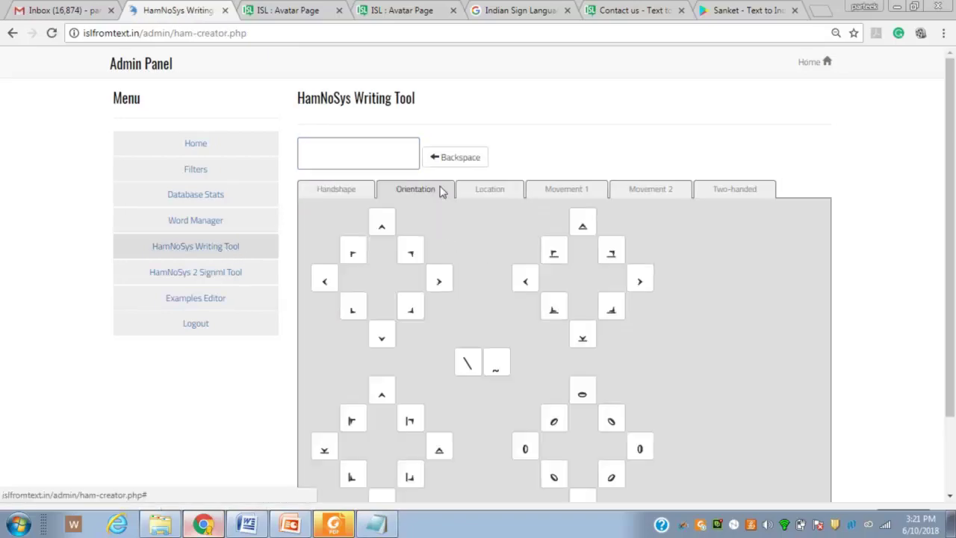
pyautogui.click(490, 191)
pyautogui.click(588, 193)
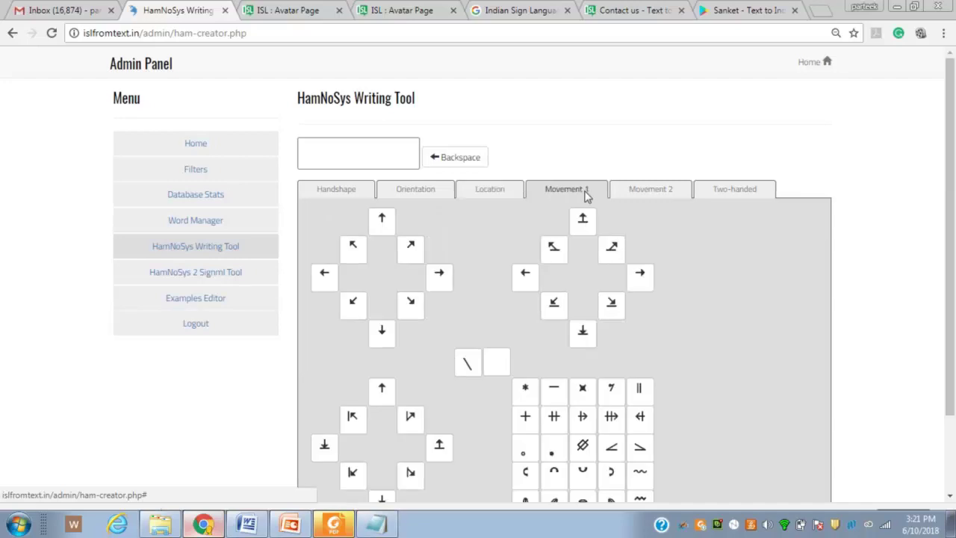
pyautogui.click(641, 197)
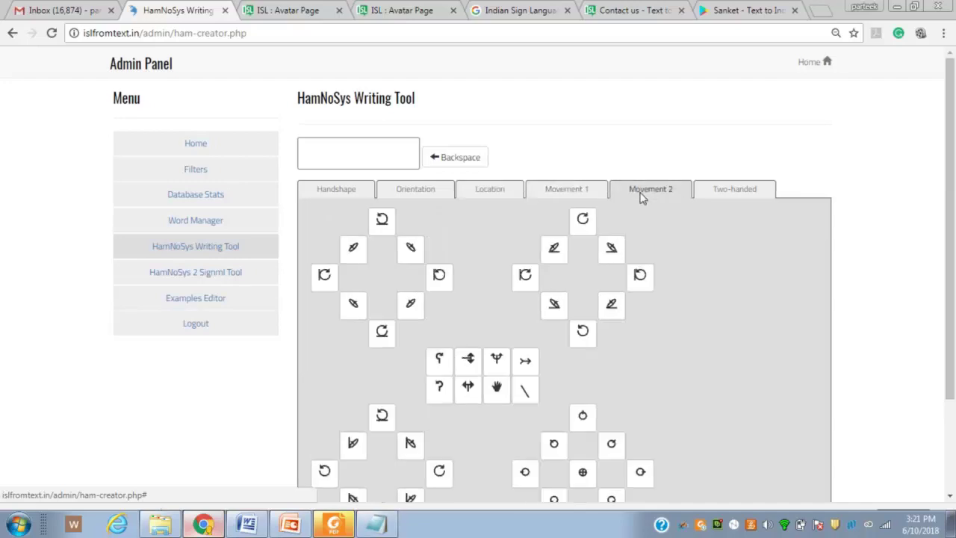
pyautogui.click(739, 190)
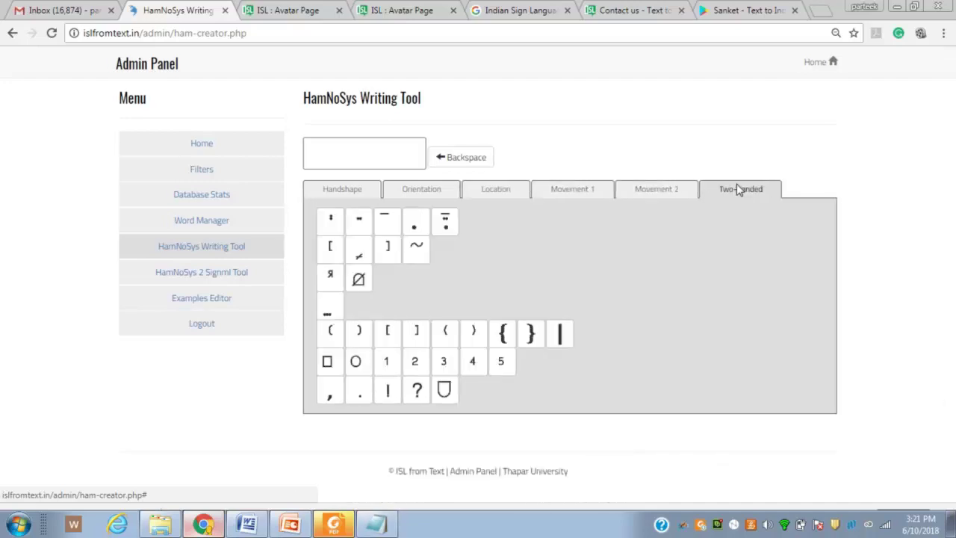
pyautogui.click(341, 196)
pyautogui.click(386, 197)
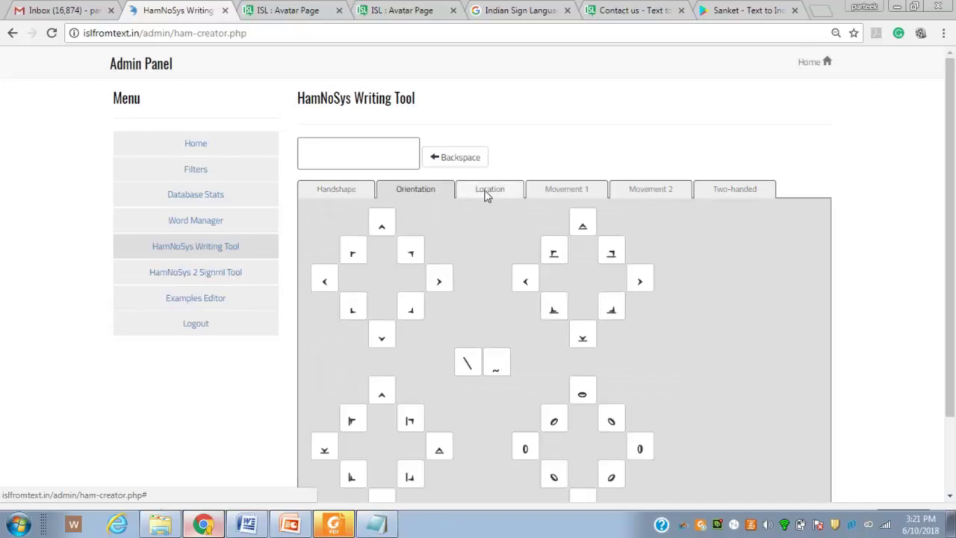
pyautogui.click(487, 195)
pyautogui.click(575, 191)
pyautogui.click(662, 193)
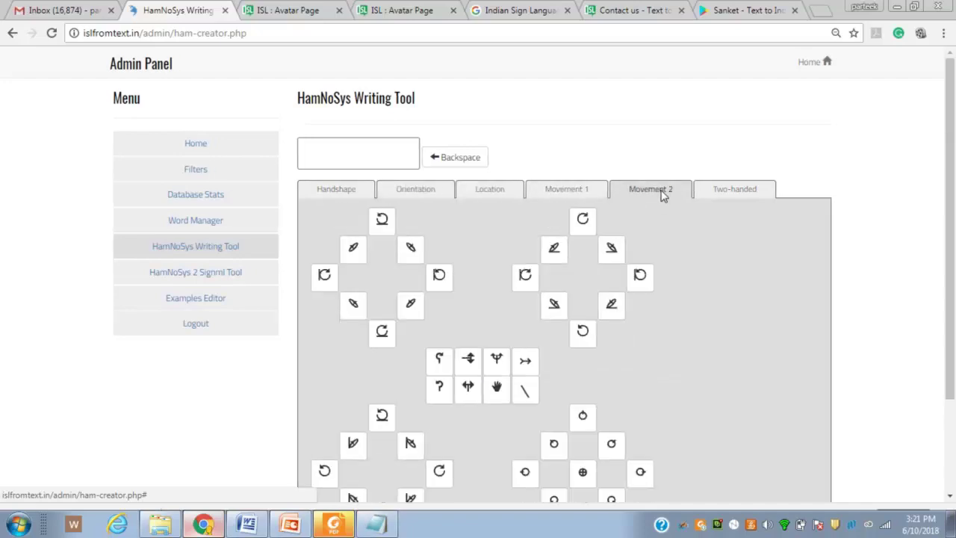
# Step: Paste the copied HamNoSys into the HamNoSys 2 Sigml Tool and convert it to SiGML
pyautogui.click(208, 275)
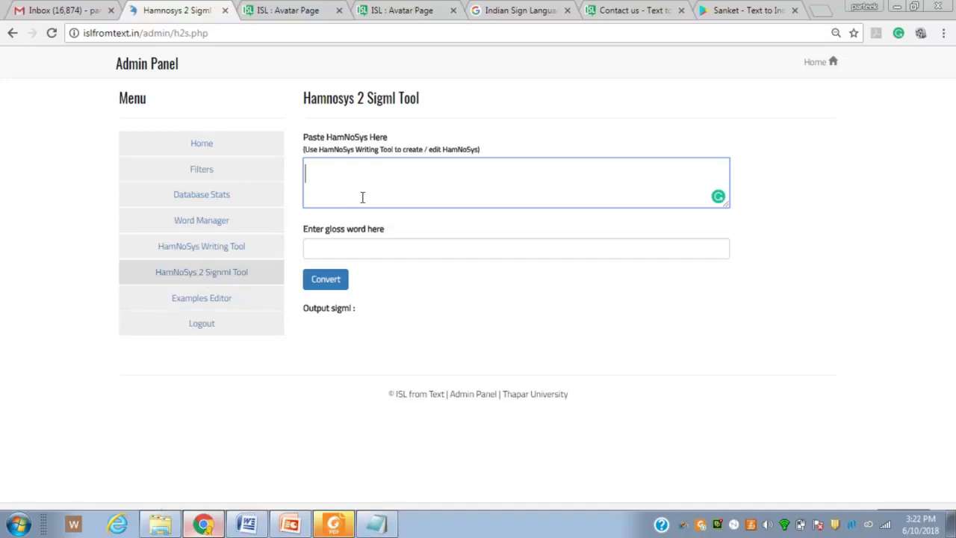
pyautogui.hotkey('ctrl', 'v')
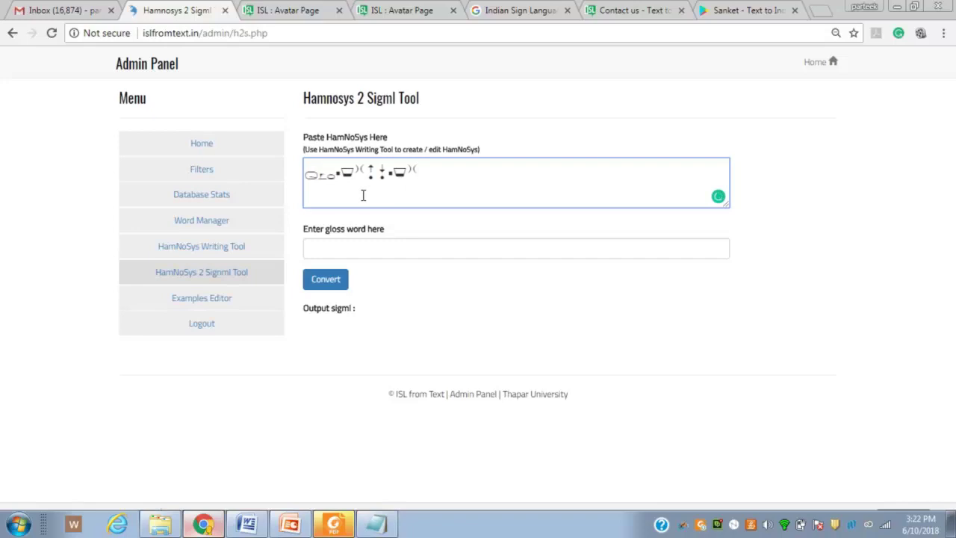
pyautogui.click(327, 289)
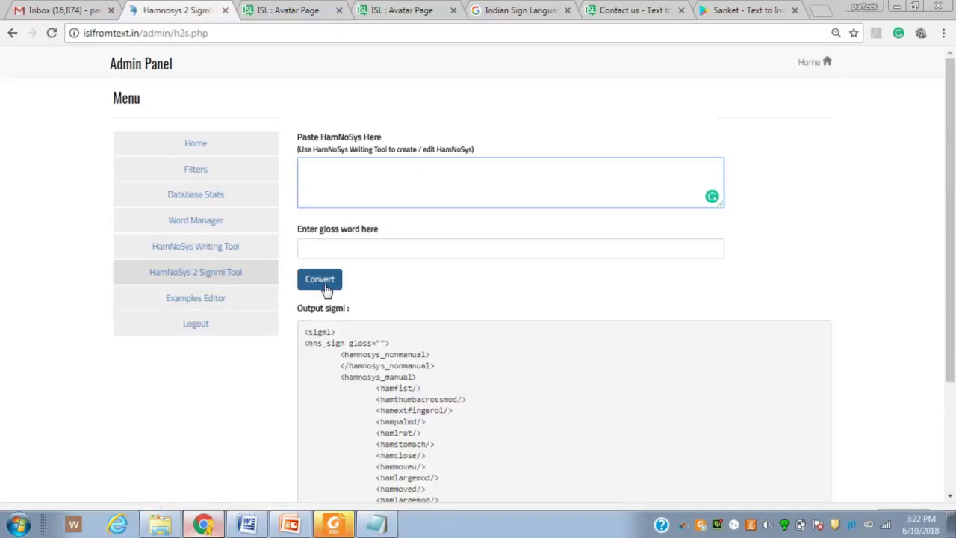
pyautogui.moveTo(951, 291); pyautogui.dragTo(952, 363)
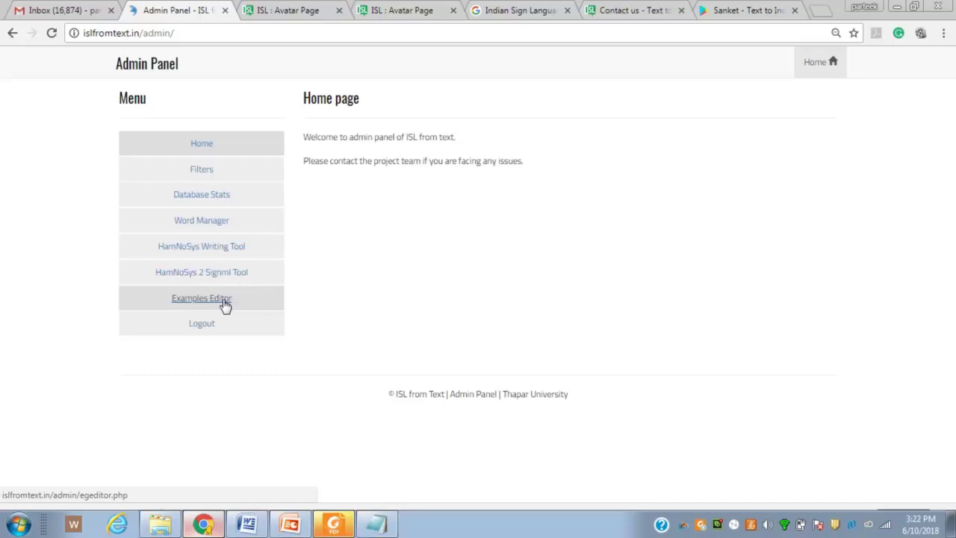
# Step: Browse the Examples Editor's sentence list to the end, then go to the Filters page
pyautogui.click(226, 306)
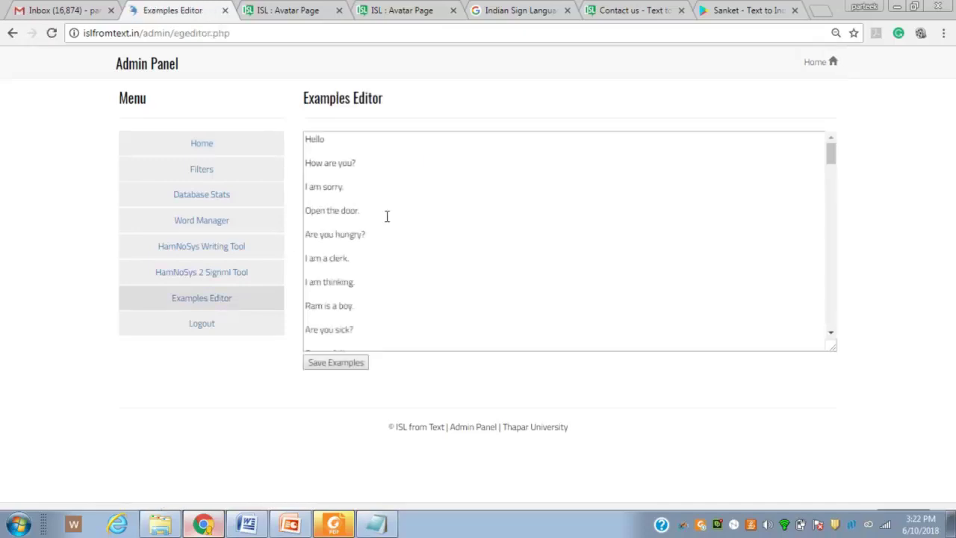
pyautogui.click(383, 175)
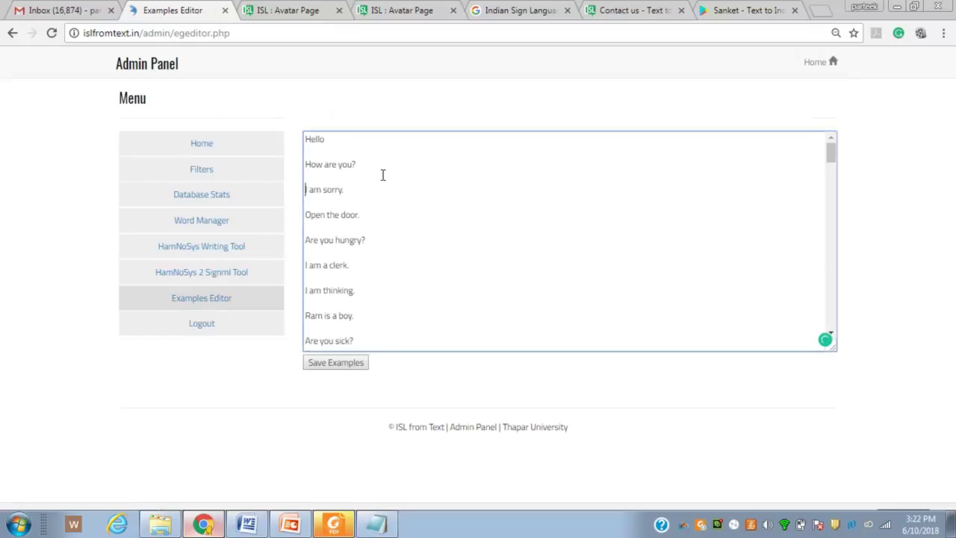
pyautogui.press('Down')
pyautogui.press('Down')
pyautogui.press('Down')
pyautogui.press('Down')
pyautogui.press('Down')
pyautogui.press('Down')
pyautogui.press('Down')
pyautogui.press('Down')
pyautogui.press('Down')
pyautogui.press('Down')
pyautogui.press('Down')
pyautogui.press('Down')
pyautogui.press('Down')
pyautogui.press('Down')
pyautogui.press('Down')
pyautogui.press('Down')
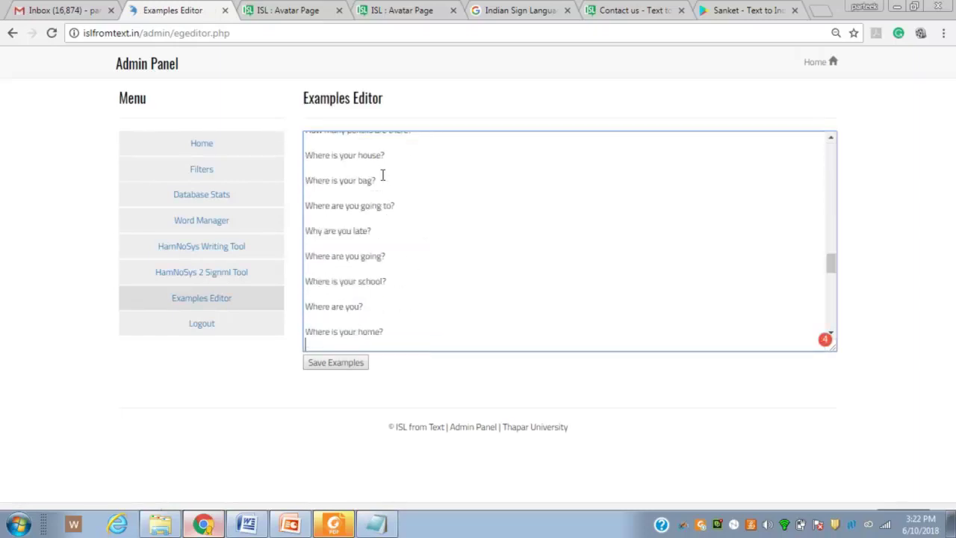
pyautogui.press('Down')
pyautogui.press('Down')
pyautogui.press('Down')
pyautogui.press('Down')
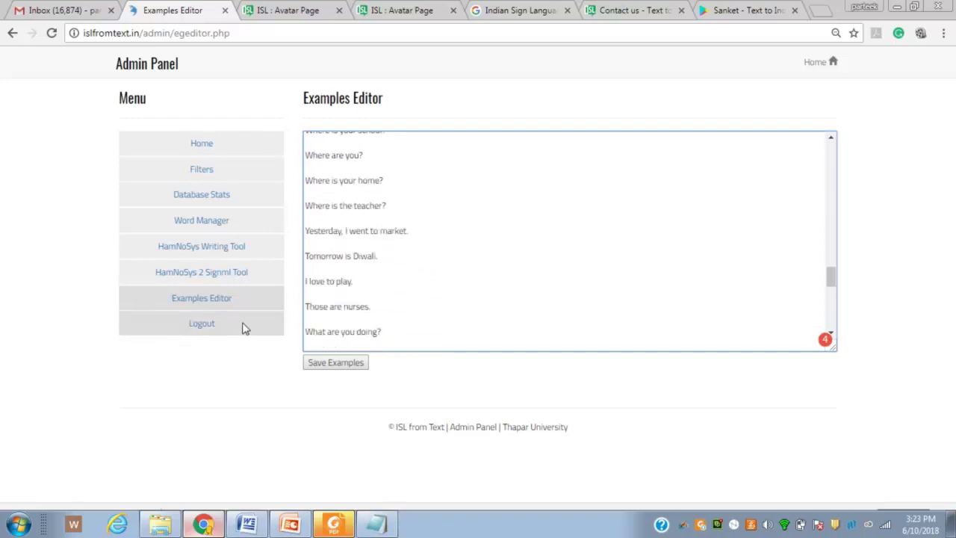
pyautogui.click(202, 171)
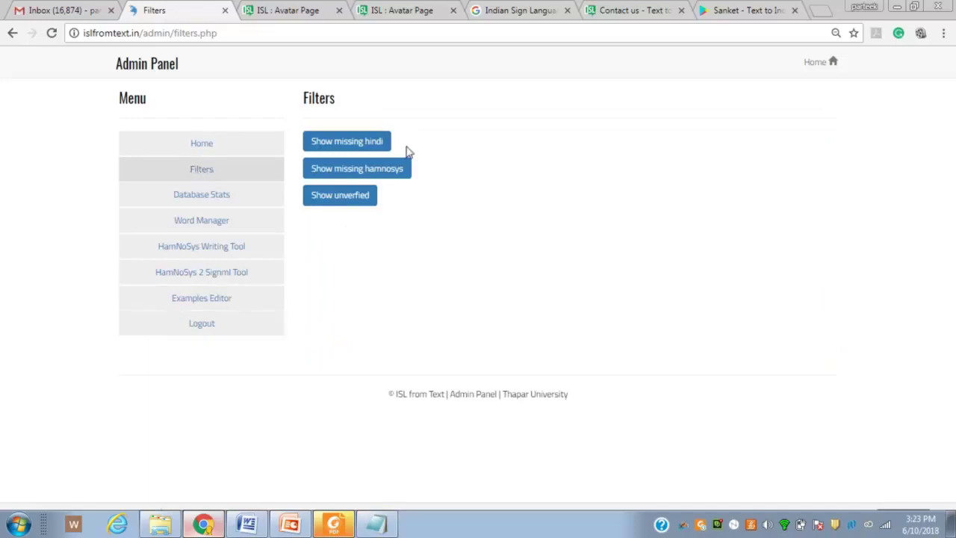
# Step: List the unverified words, then return to the avatar page and open the Team page from the Project menu
pyautogui.click(357, 206)
pyautogui.hotkey('ctrl', 'Tab')
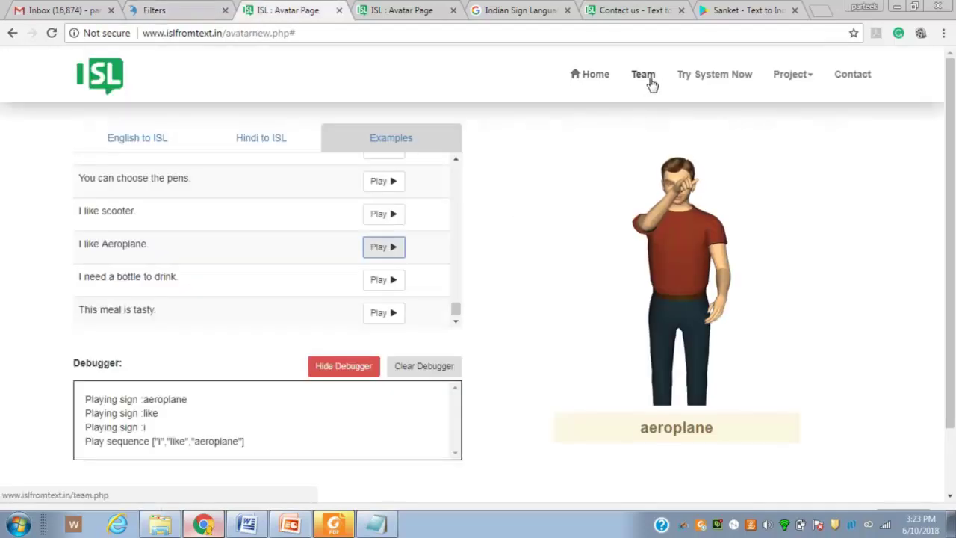
pyautogui.click(804, 79)
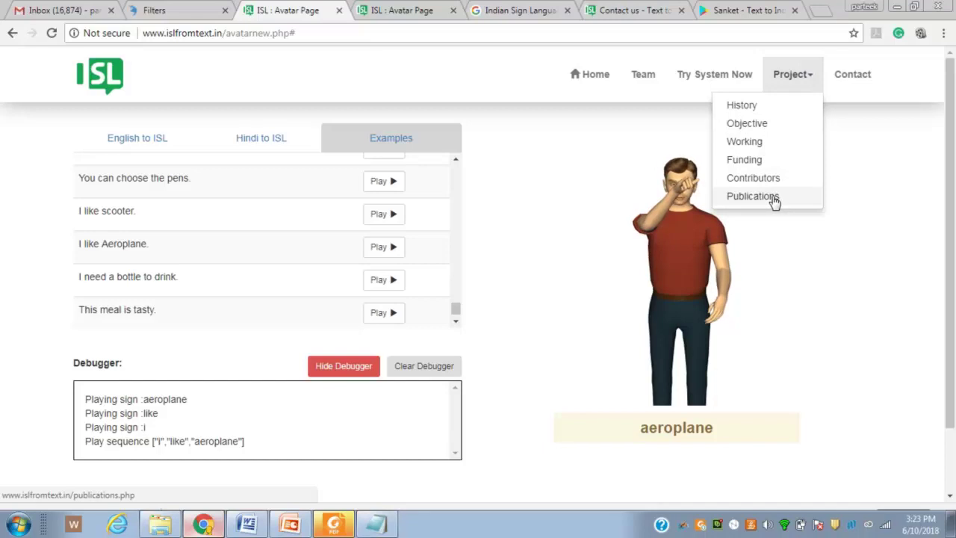
pyautogui.click(644, 81)
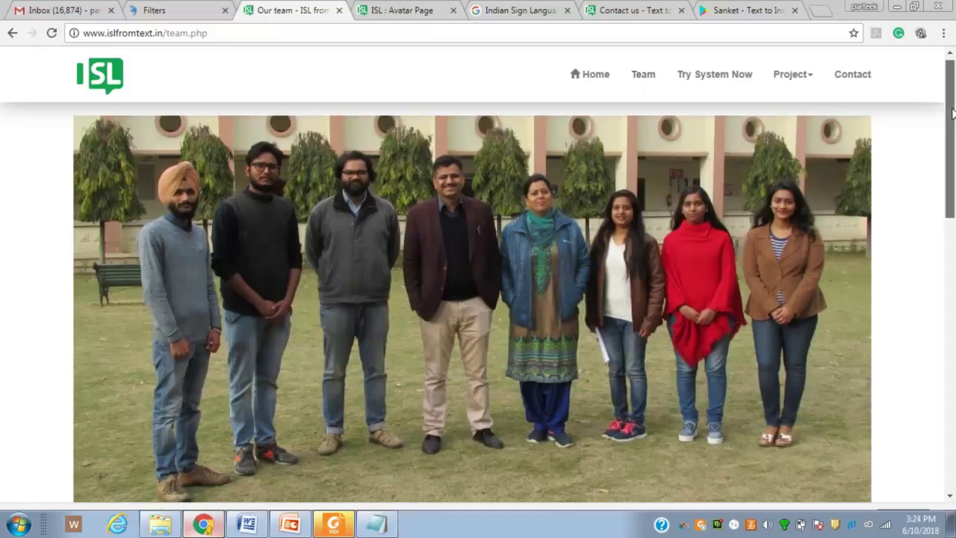
# Step: Scroll down the Team page through all project members, then back to the top
pyautogui.moveTo(954, 114); pyautogui.dragTo(943, 246)
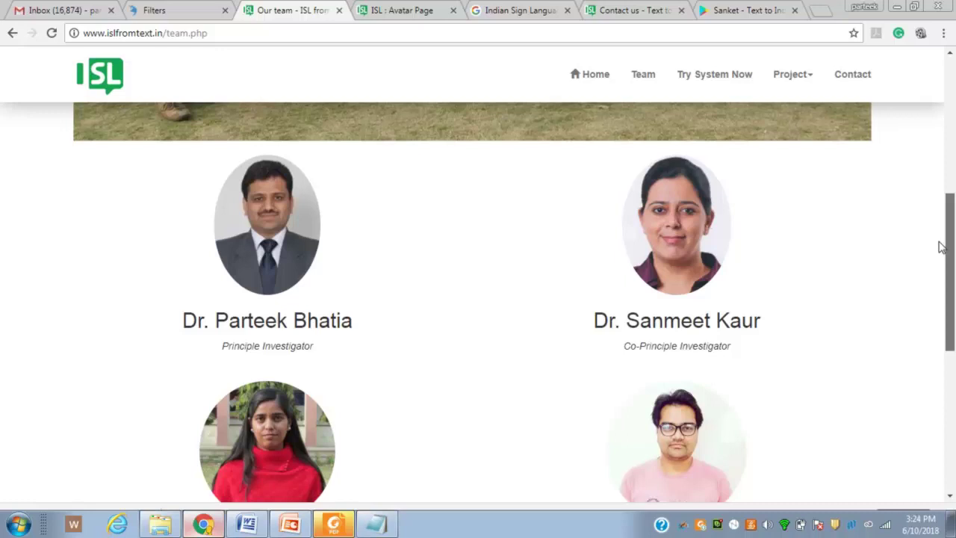
pyautogui.moveTo(942, 247); pyautogui.dragTo(952, 298)
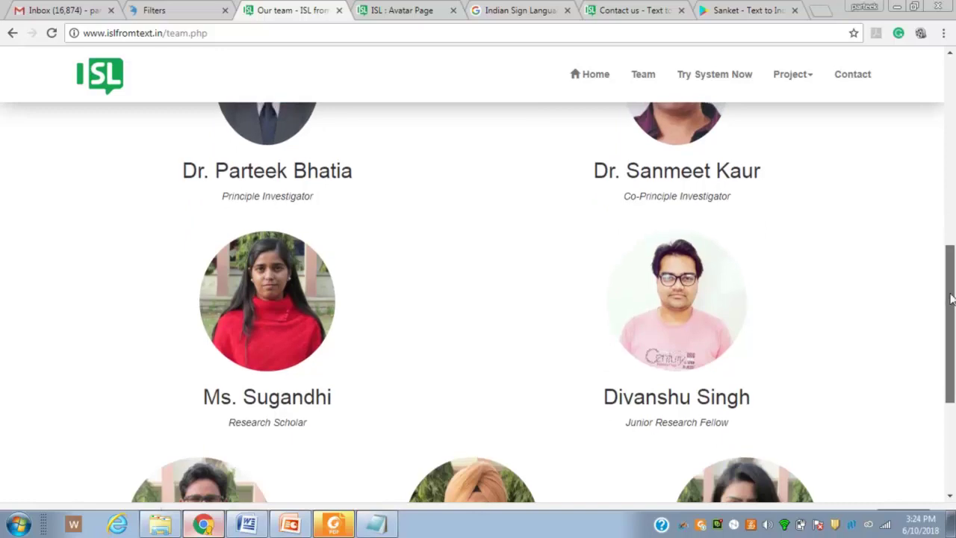
pyautogui.moveTo(952, 299); pyautogui.dragTo(953, 363)
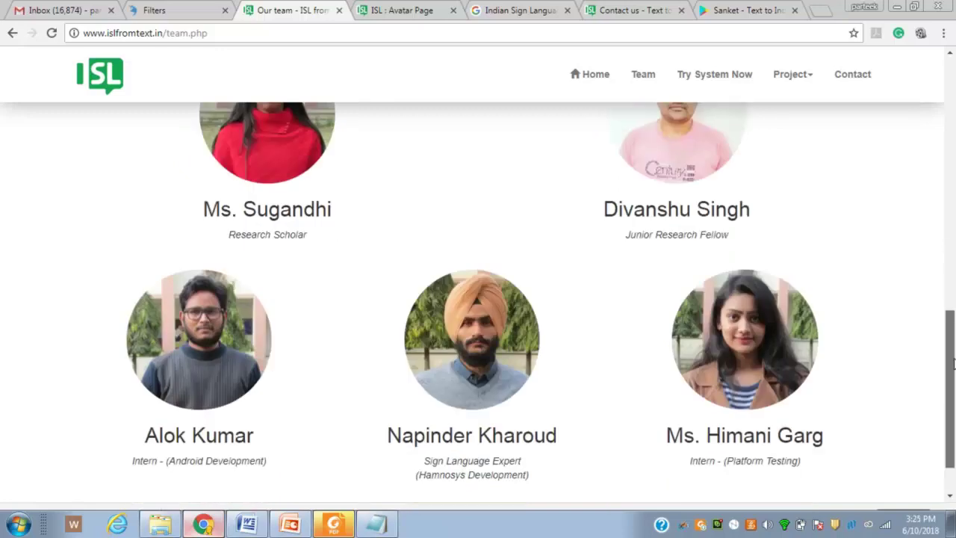
pyautogui.moveTo(953, 363); pyautogui.dragTo(952, 100)
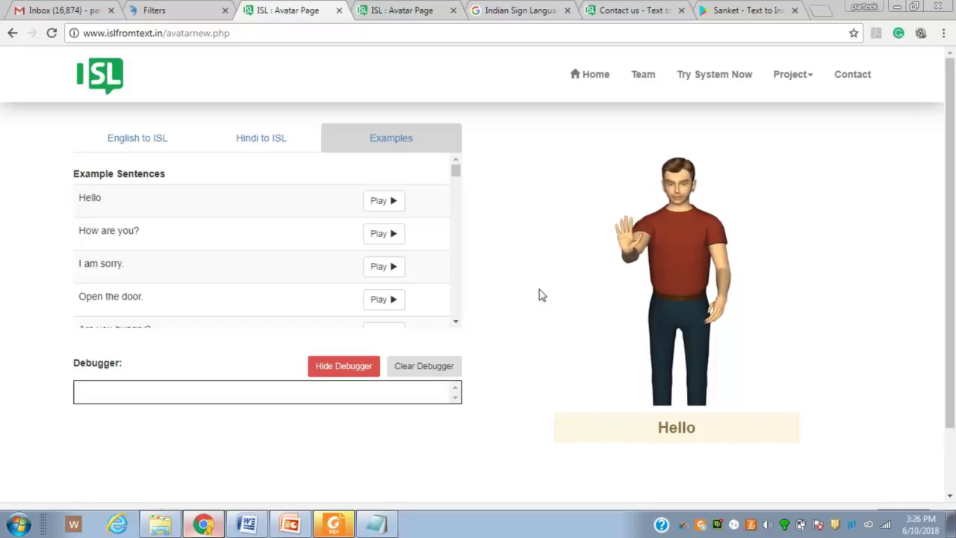
# Step: Switch to the 'Sanket - Text to Ind...' tab showing the Sanket app's Play listing
pyautogui.click(747, 10)
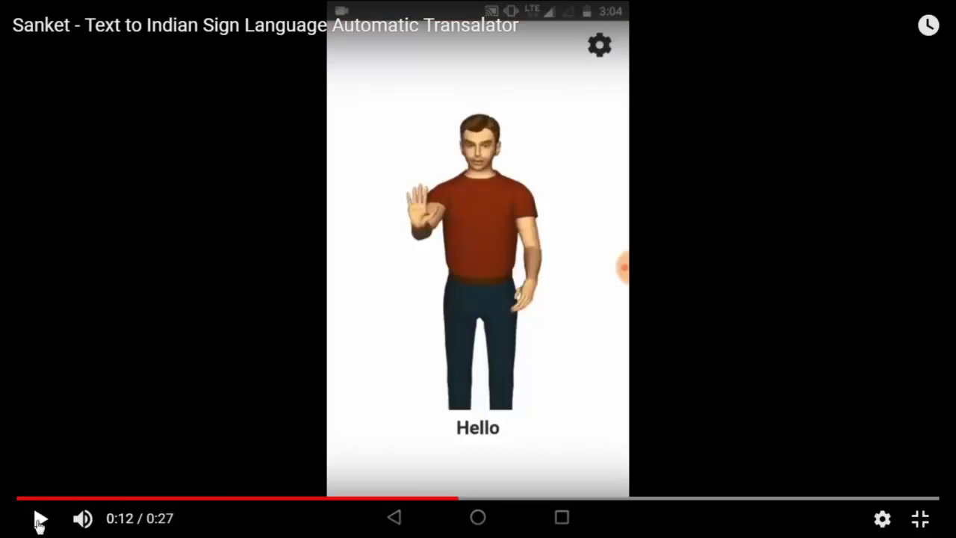
# Step: Play, pause and resume the Sanket demo video until it reaches 0:17
pyautogui.click(39, 523)
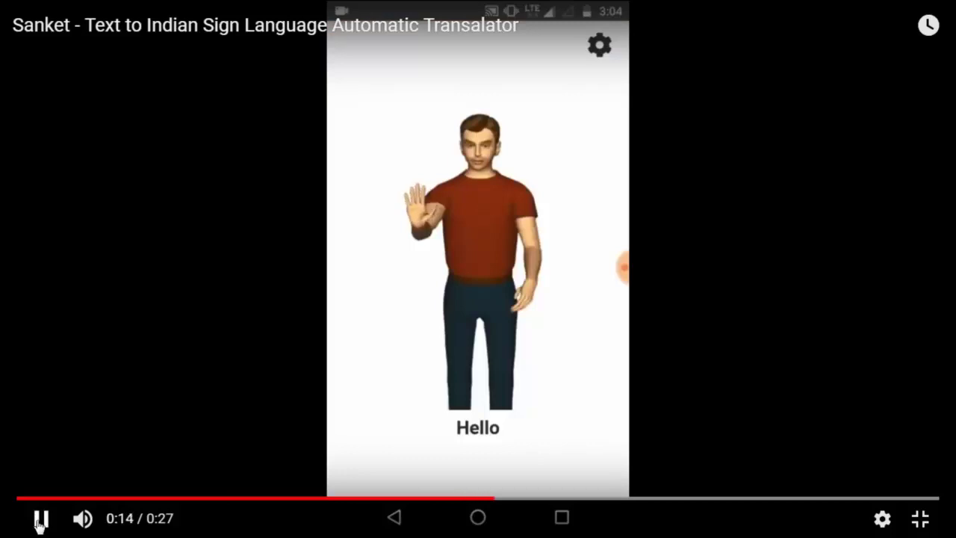
pyautogui.click(40, 523)
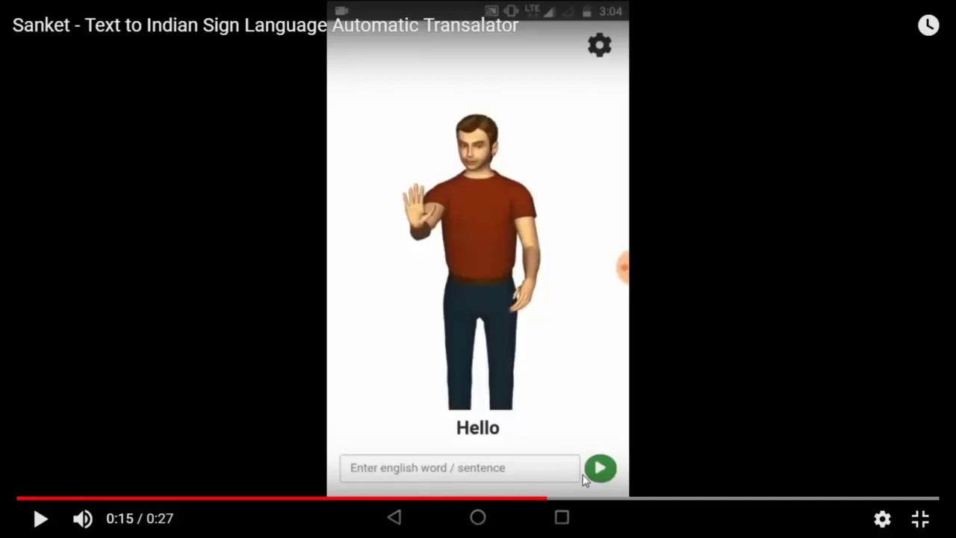
pyautogui.click(42, 522)
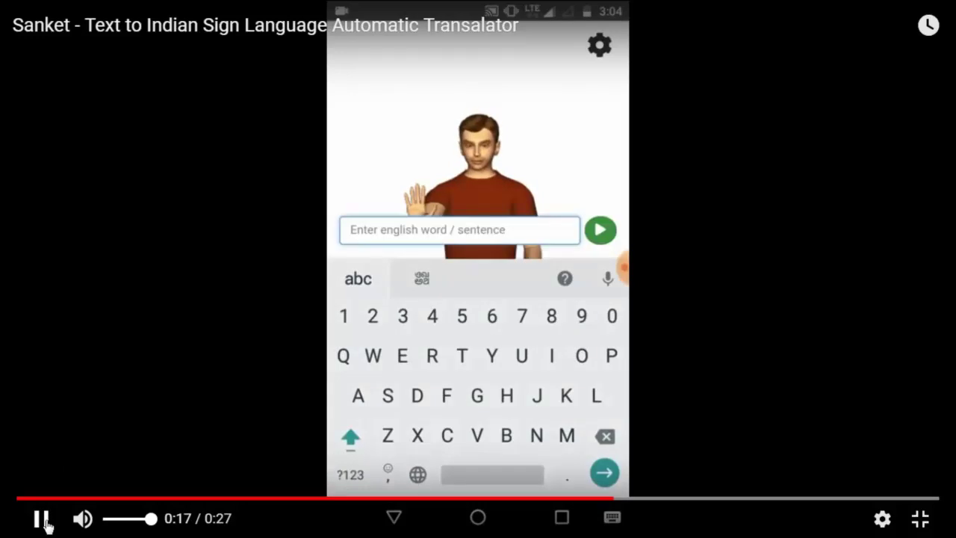